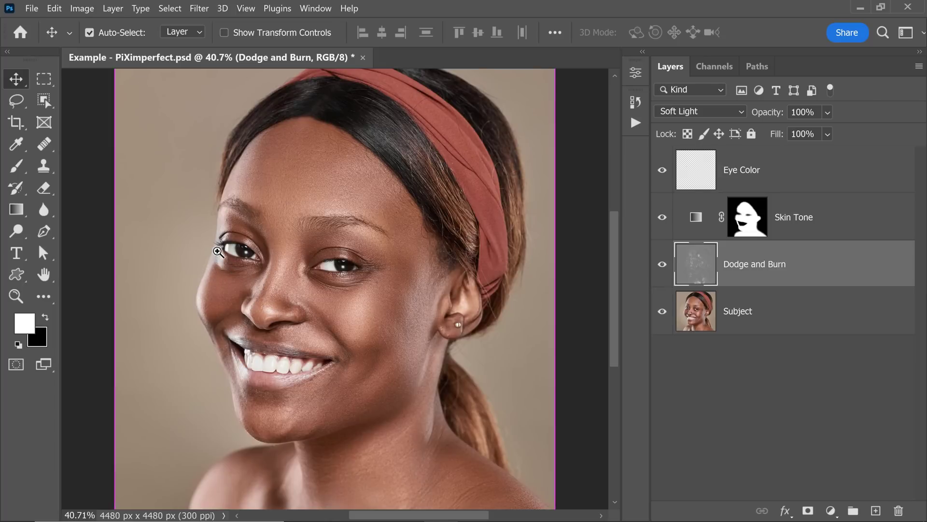
Step: Zoom in on the eyes, pan over forehead, cheek, mouth, ear and headband, then fit the face in view
drag(212, 245, 247, 250)
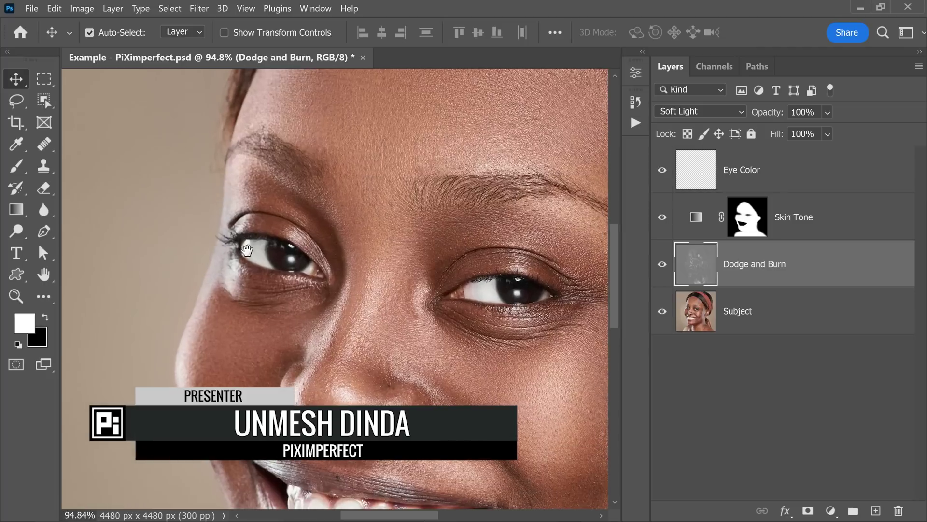
drag(357, 281, 164, 280)
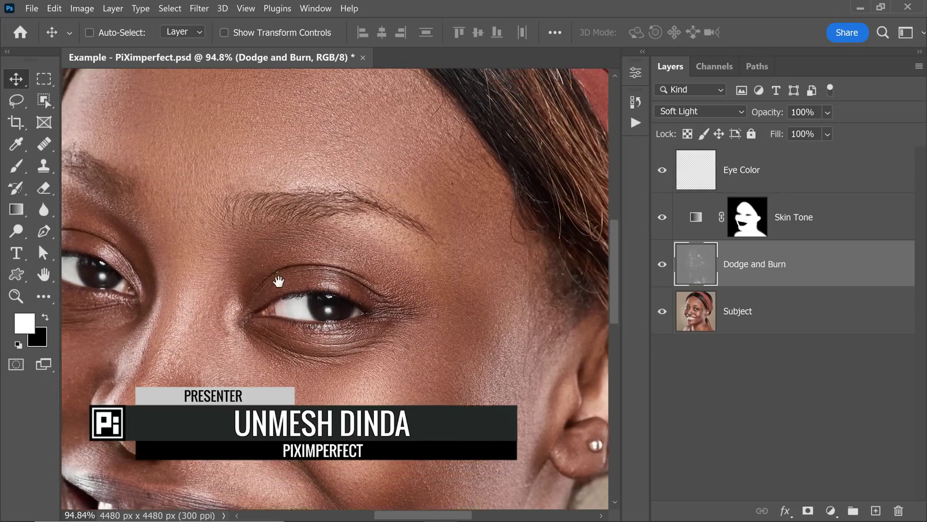
drag(276, 277, 290, 337)
drag(240, 491, 363, 298)
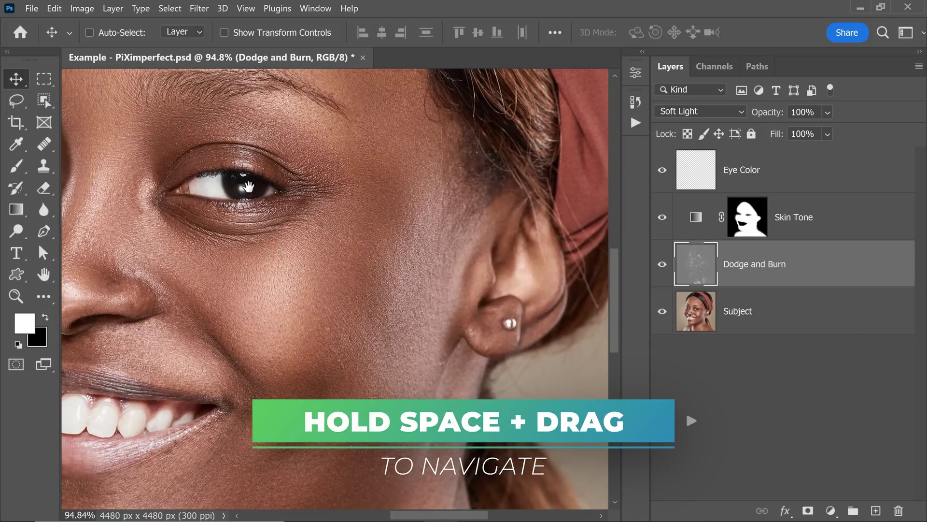
drag(248, 187, 383, 435)
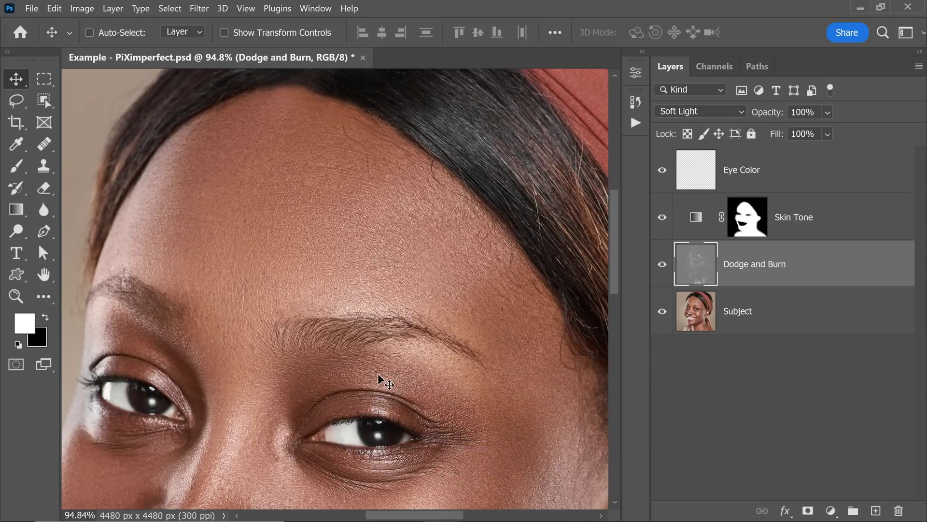
drag(407, 454, 288, 284)
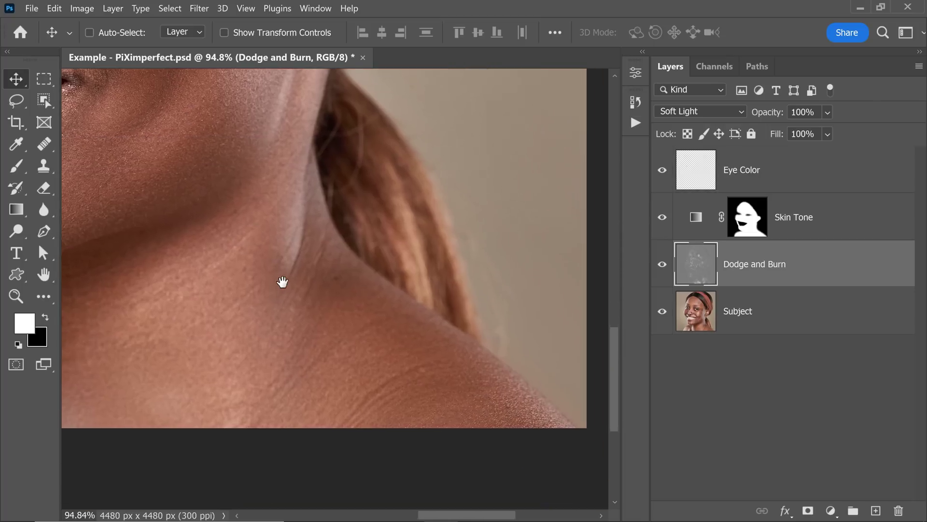
key(ctrl)
scroll(282, 282, down, 5)
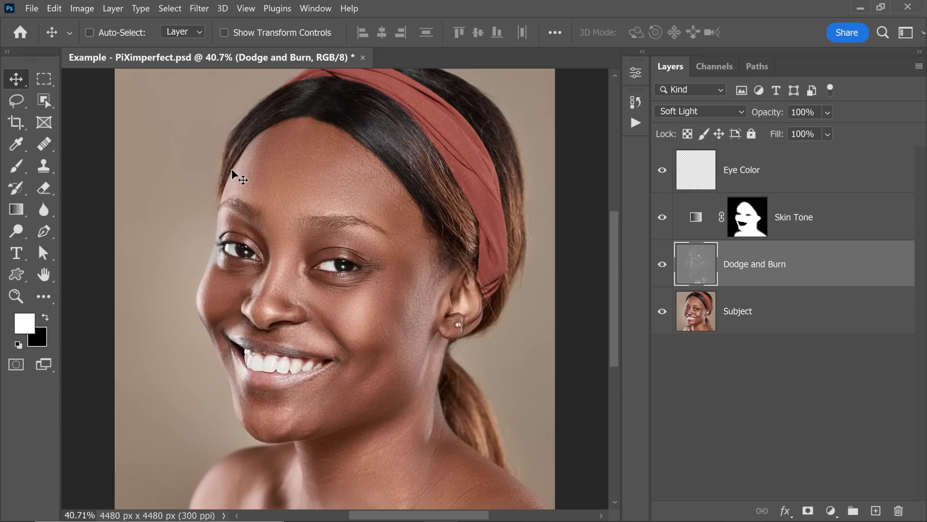
key(ctrl)
scroll(458, 166, up, 5)
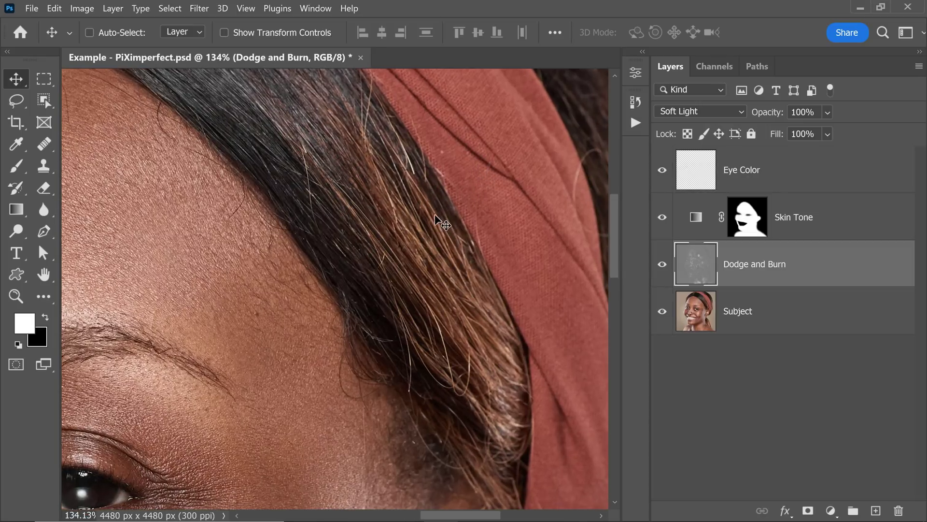
drag(246, 438, 394, 234)
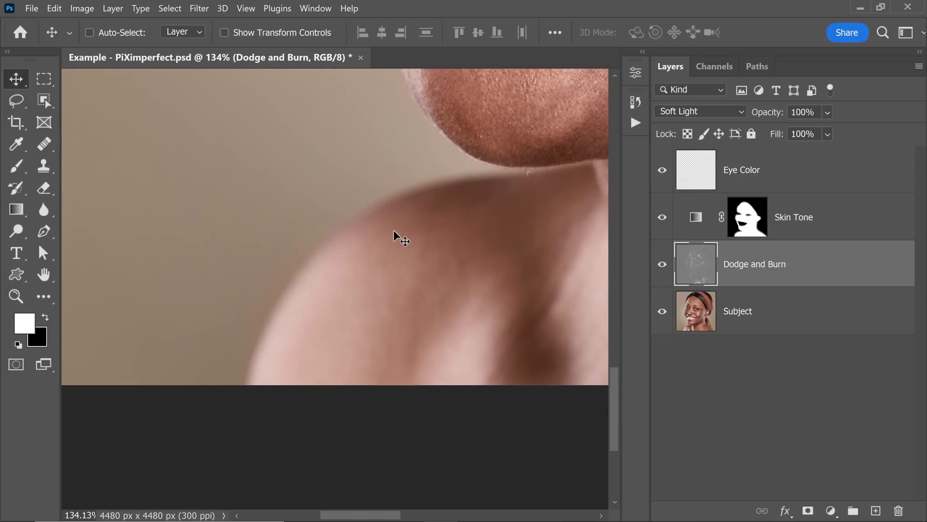
key(ctrl+0)
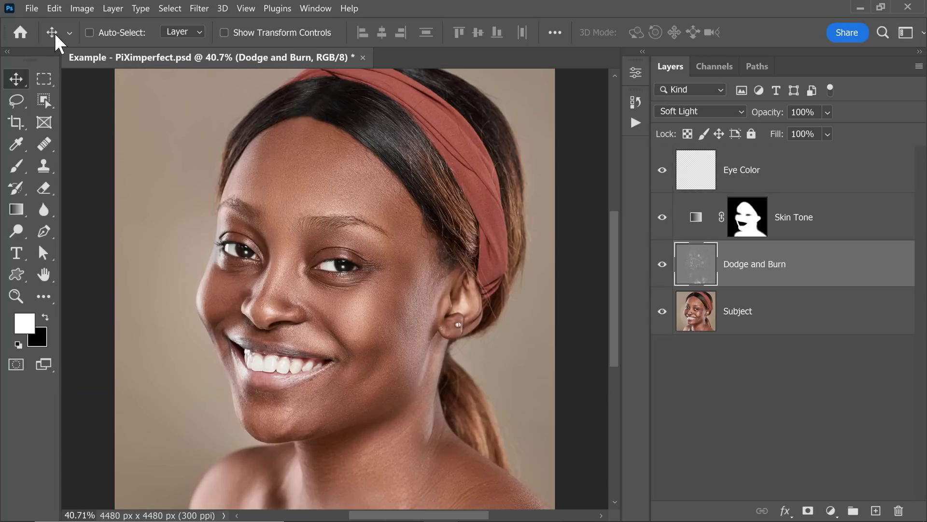
Step: Open the Tools page of Photoshop's Preferences from the Edit menu
click(54, 8)
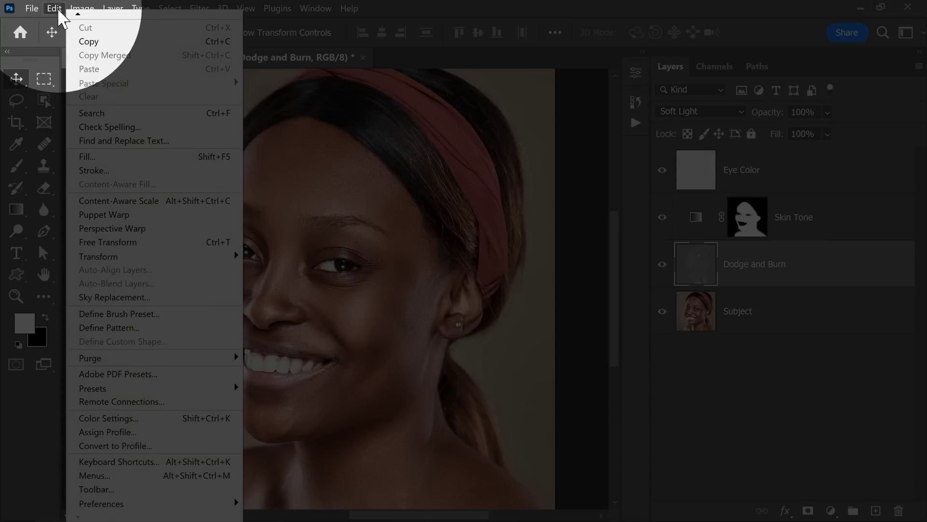
mouse_move(224, 503)
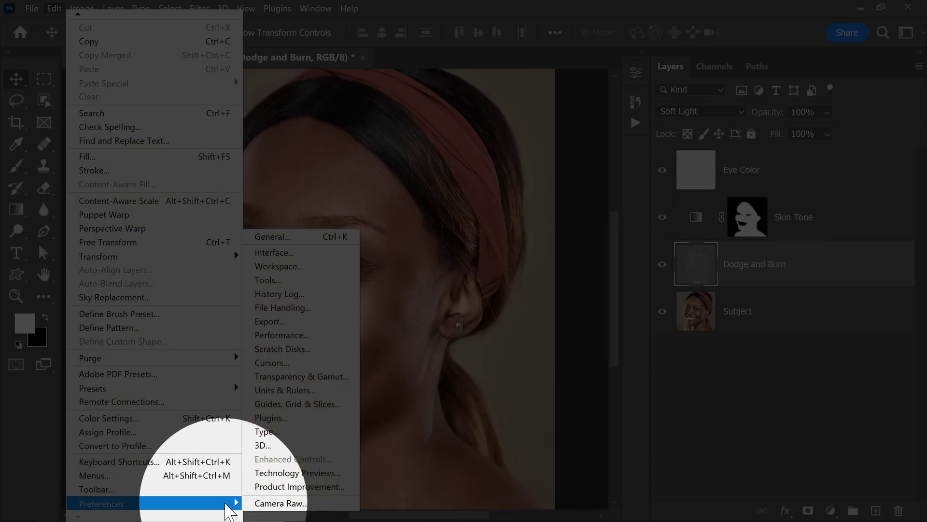
click(274, 281)
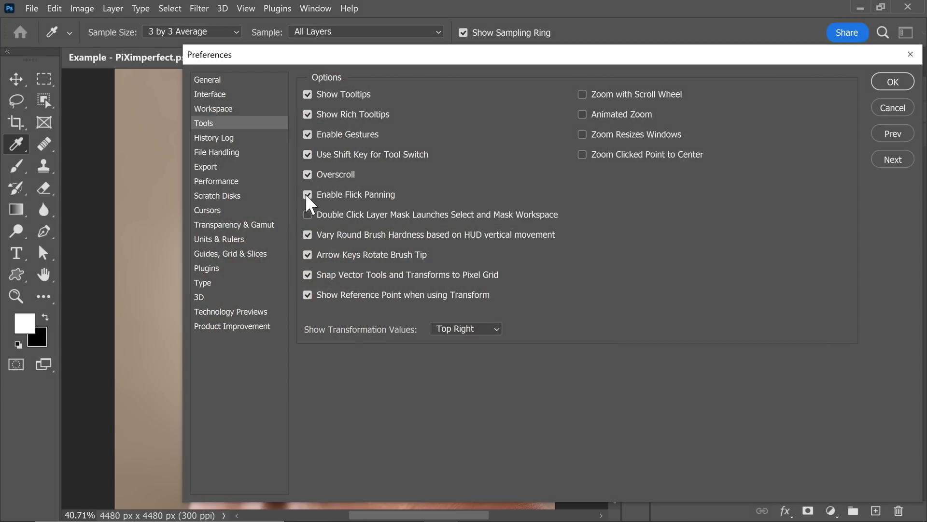
Step: Confirm the preferences, zoom to about 80% on the eyes, and pan over forehead, mouth and ear
click(888, 86)
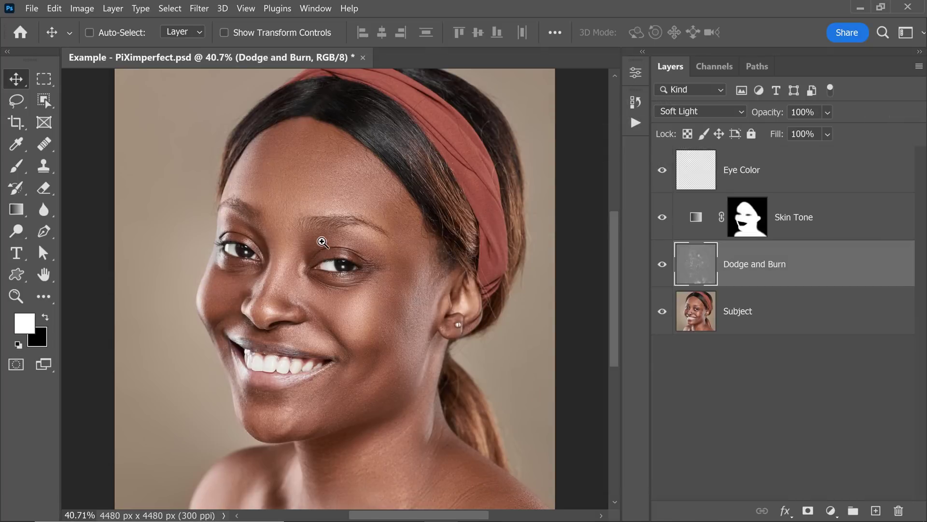
drag(323, 242, 360, 259)
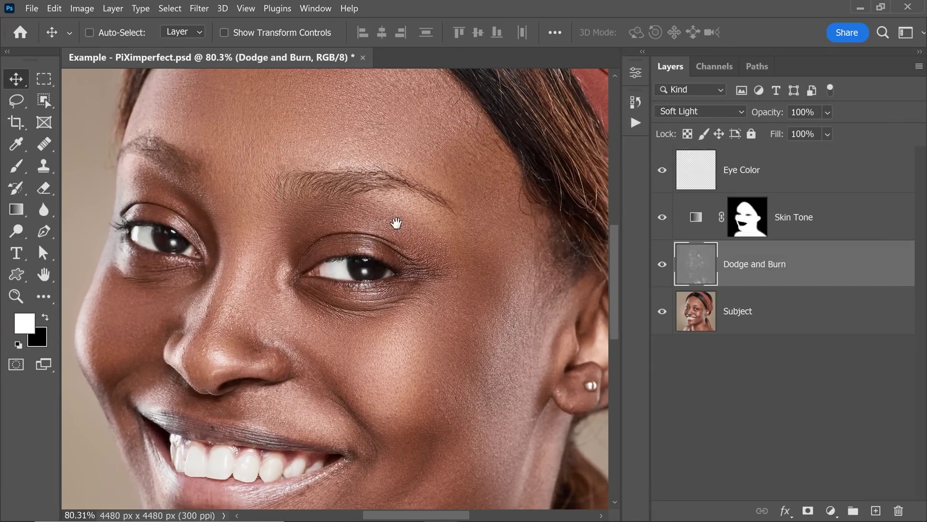
drag(448, 159, 268, 292)
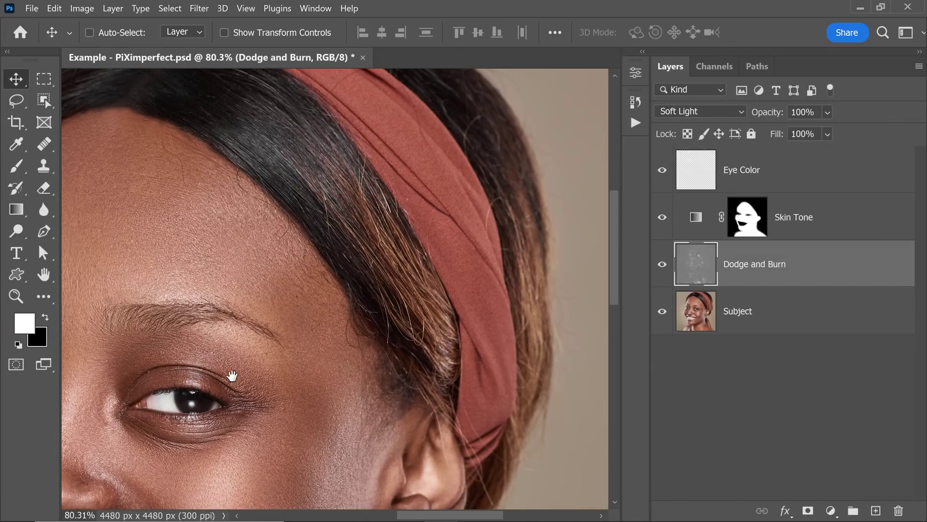
drag(232, 376, 294, 307)
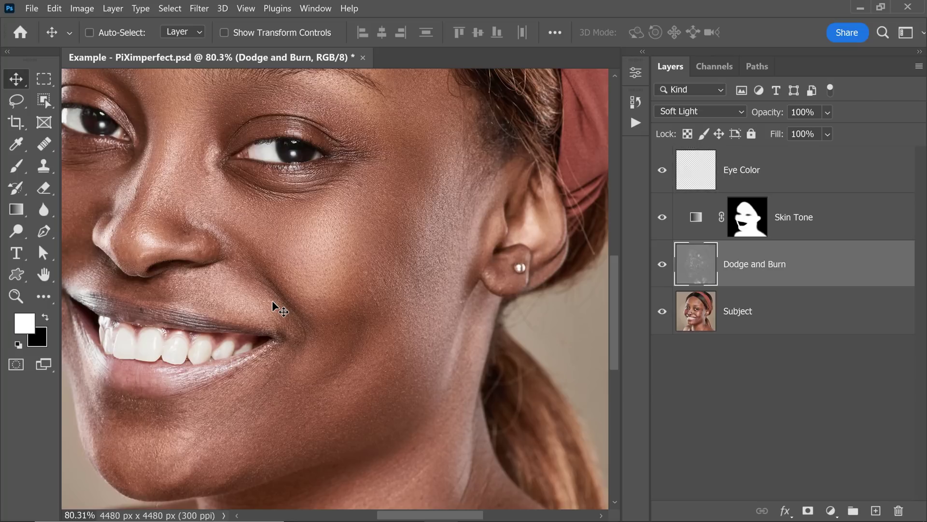
drag(336, 267, 363, 367)
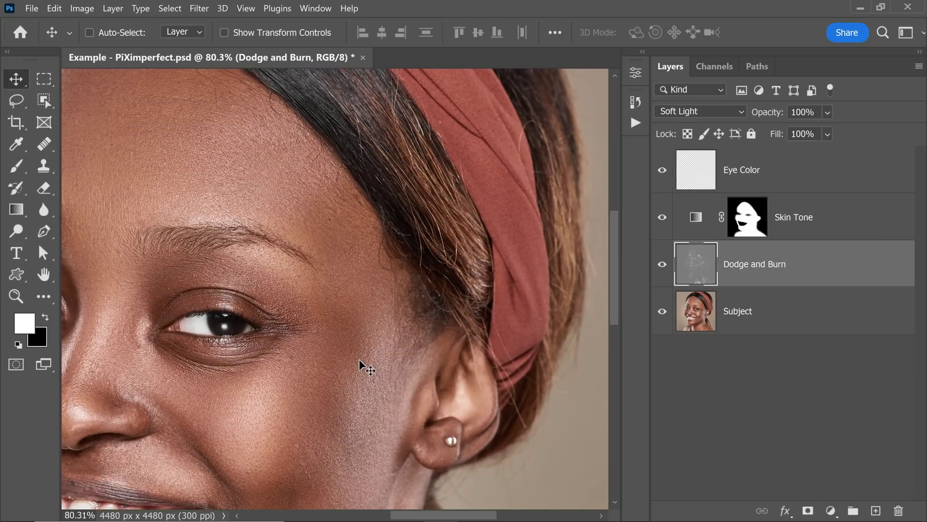
key(ctrl+space)
Step: Zoom to about 106% on the cheek, use Bird's Eye View to jump around, and pan up to the headband
drag(282, 324, 353, 338)
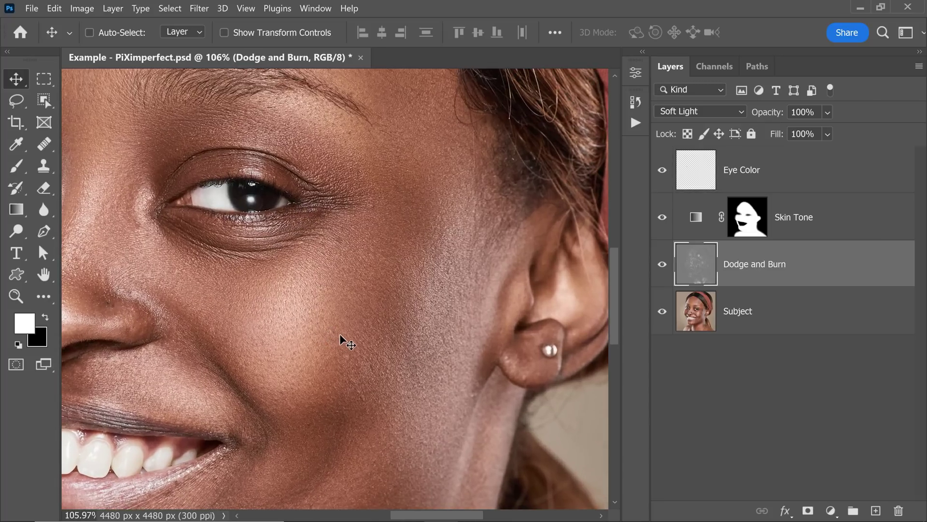
key(h)
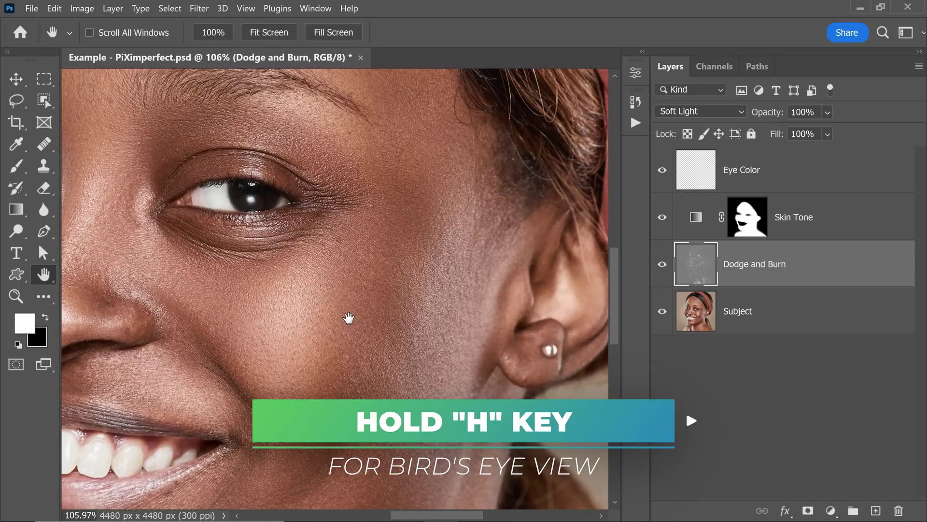
drag(356, 319, 292, 390)
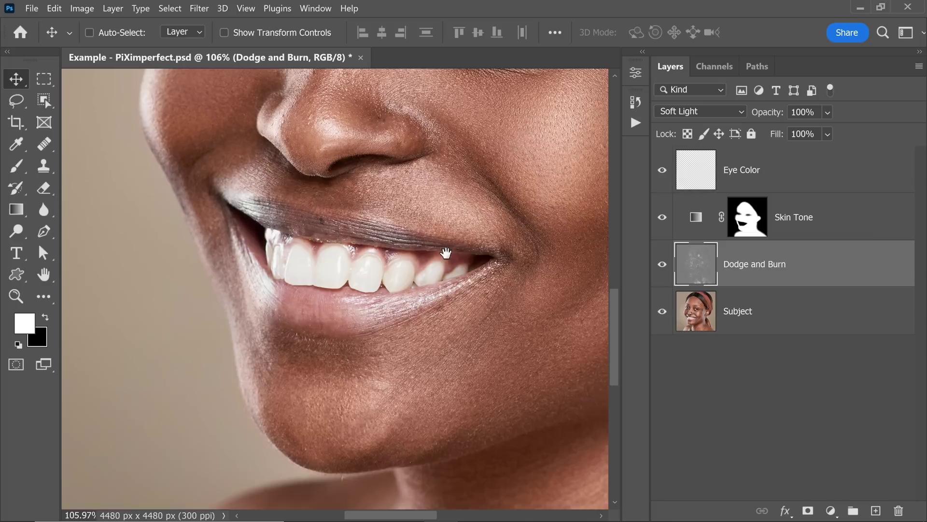
drag(445, 253, 302, 381)
drag(426, 194, 430, 355)
drag(244, 79, 240, 335)
drag(184, 160, 194, 319)
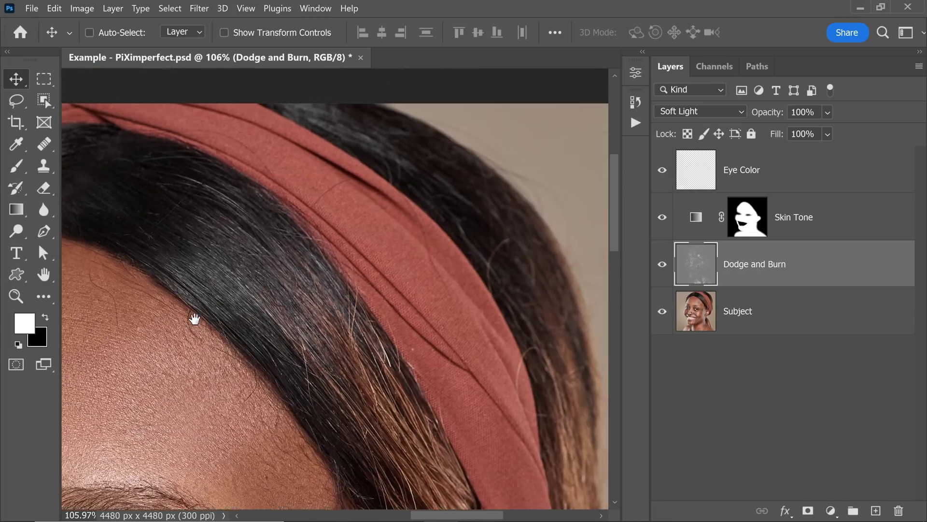
drag(367, 183, 360, 296)
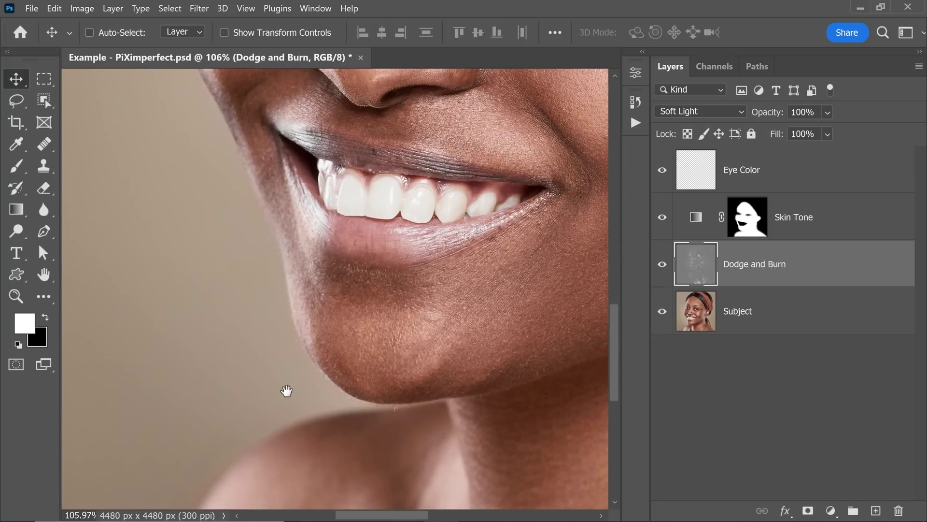
key(space)
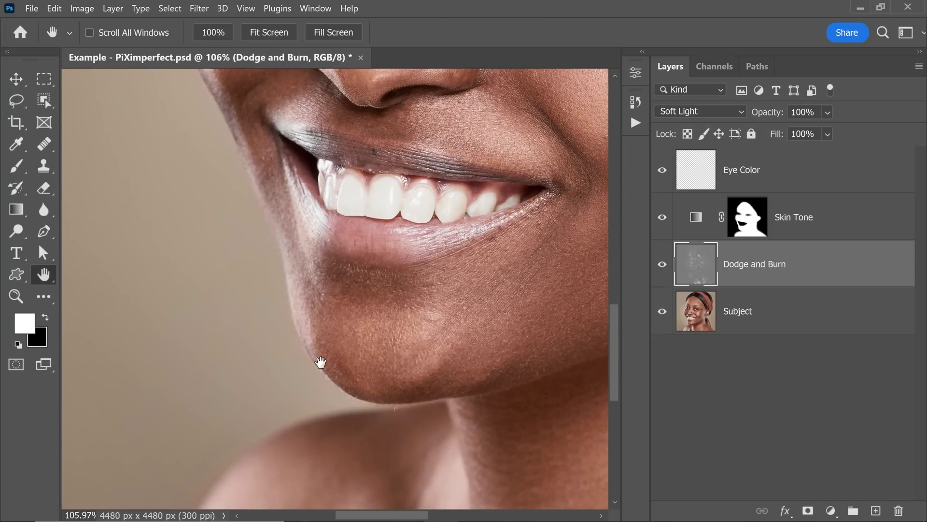
drag(321, 363, 445, 180)
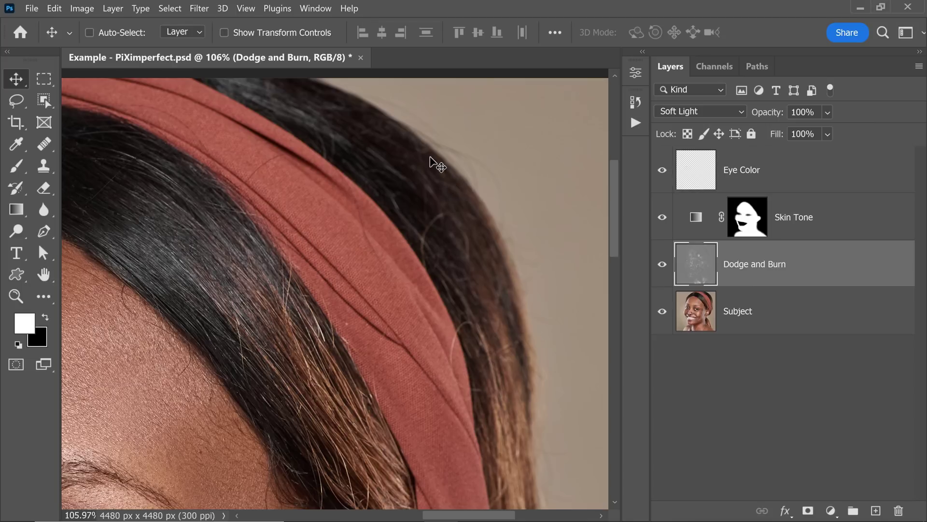
Step: Hide Eye Color and Skin Tone, compare Dodge and Burn on and off, hide it, and select Subject
key(ctrl+0)
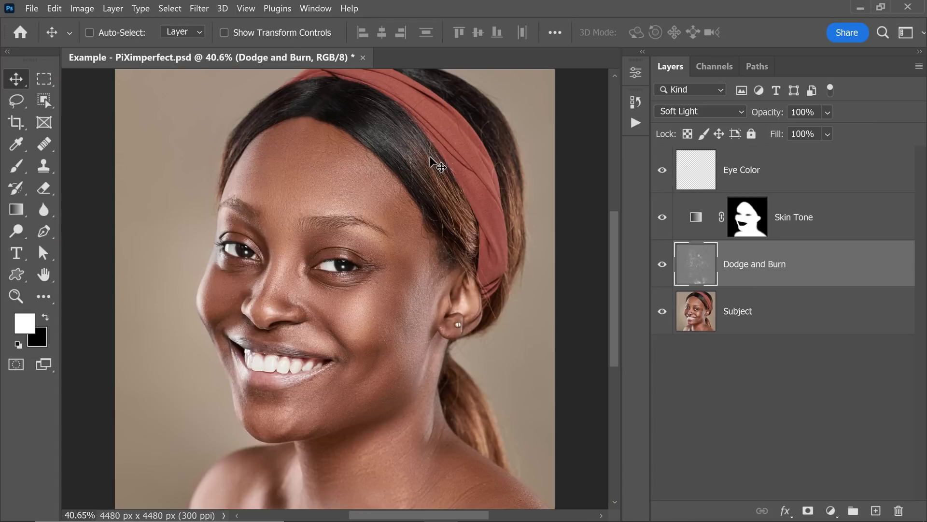
drag(663, 216, 662, 169)
click(663, 264)
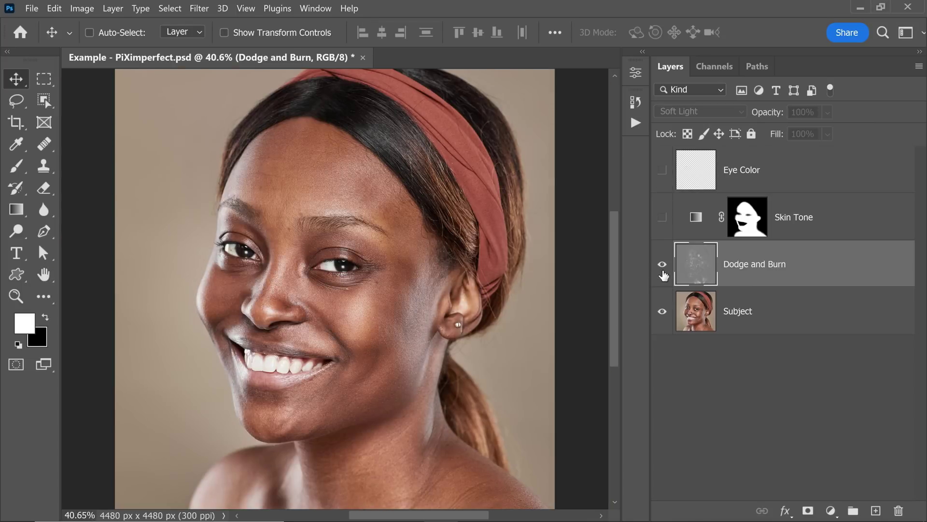
click(663, 264)
click(662, 265)
click(662, 264)
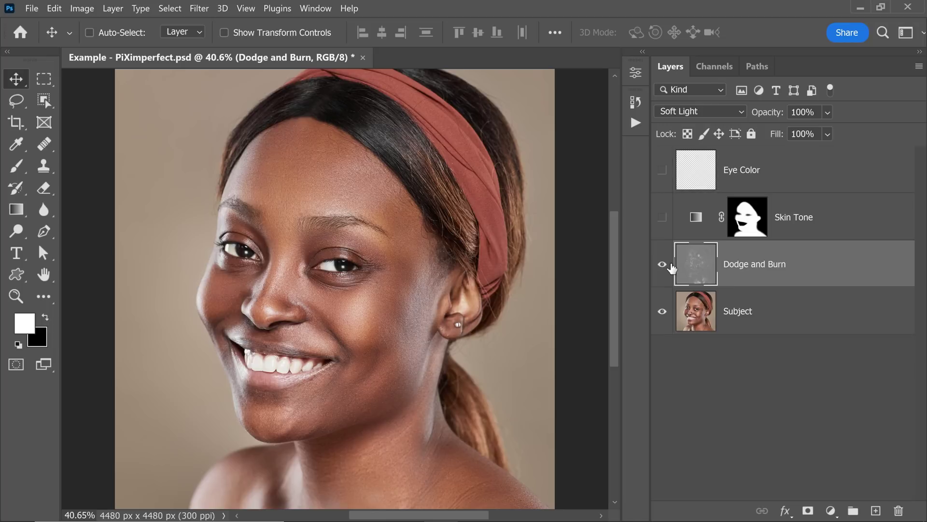
click(662, 265)
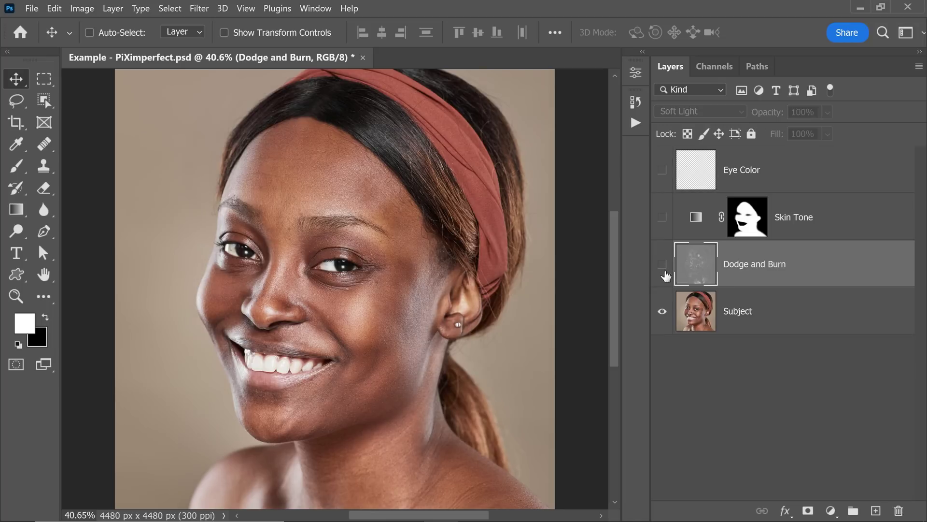
click(663, 264)
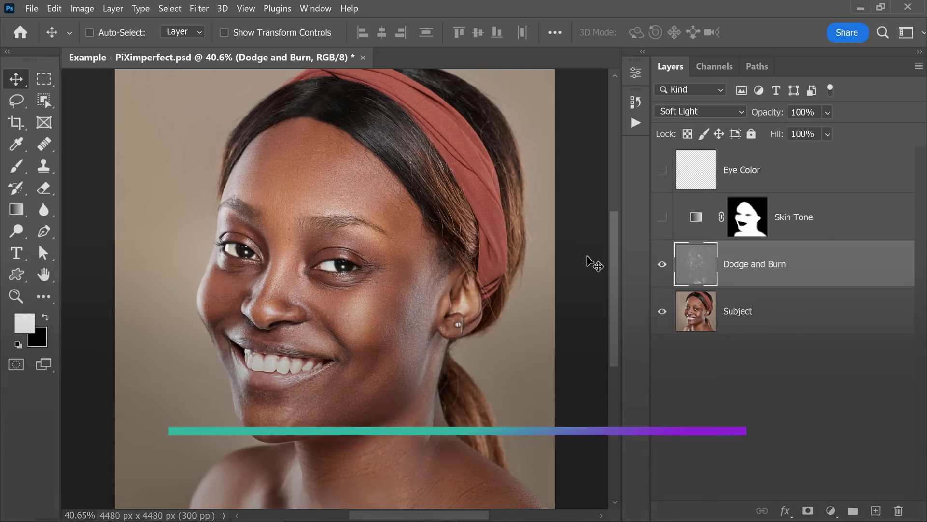
click(663, 266)
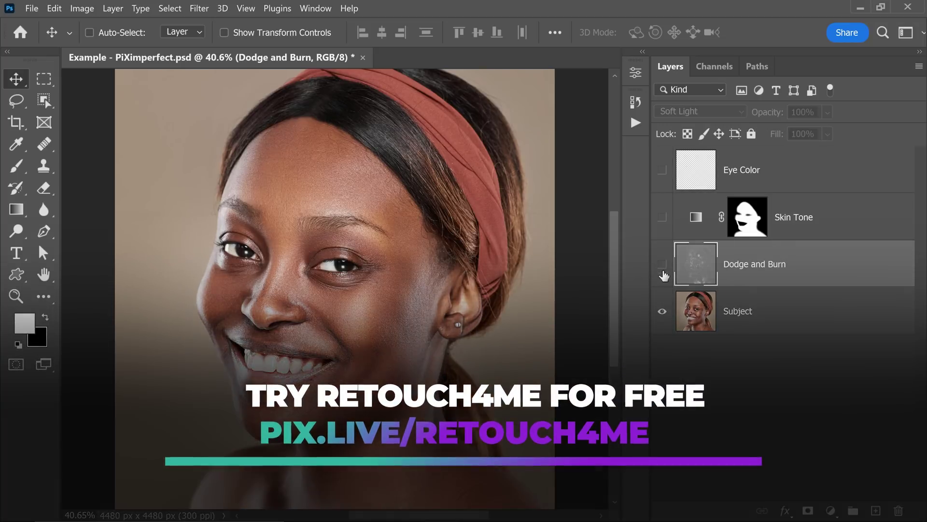
click(746, 321)
Step: Duplicate Subject and apply Retouch4me Dodge Burn to the copy at Blend 200
key(ctrl+j)
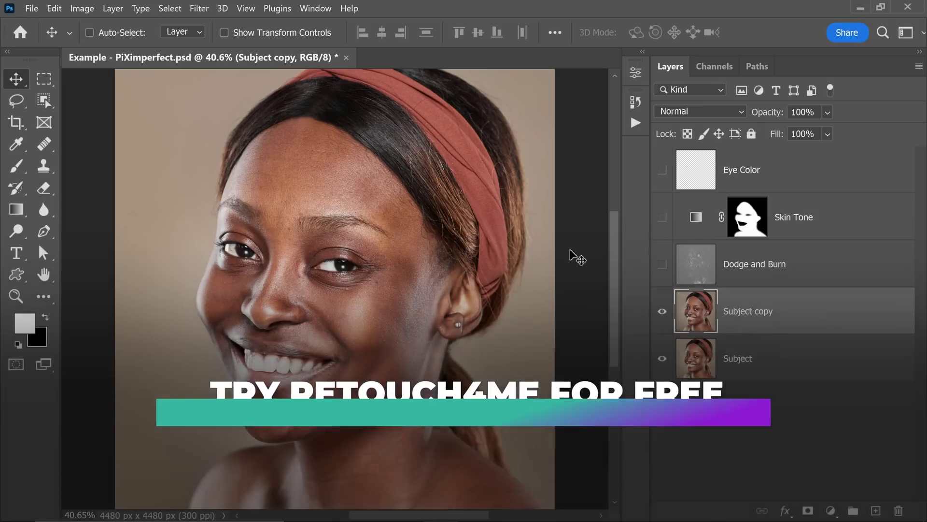
click(199, 8)
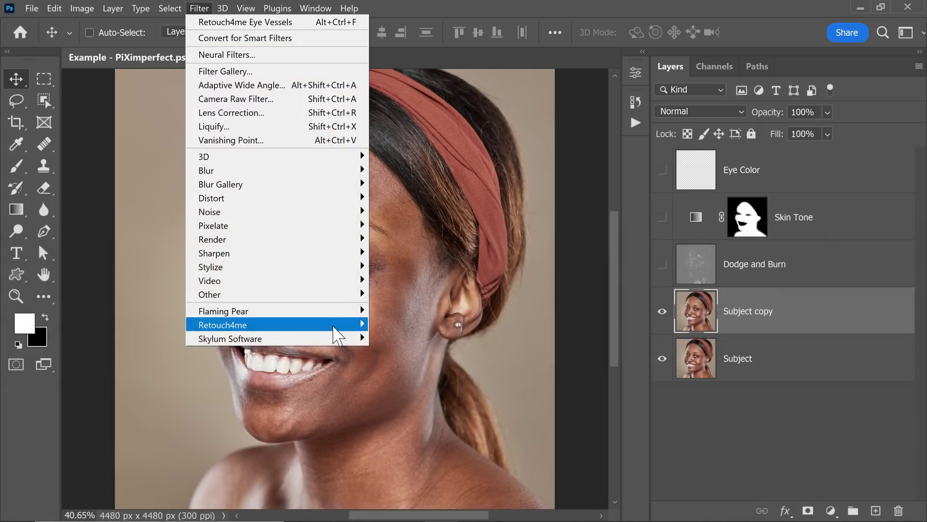
mouse_move(355, 325)
click(435, 326)
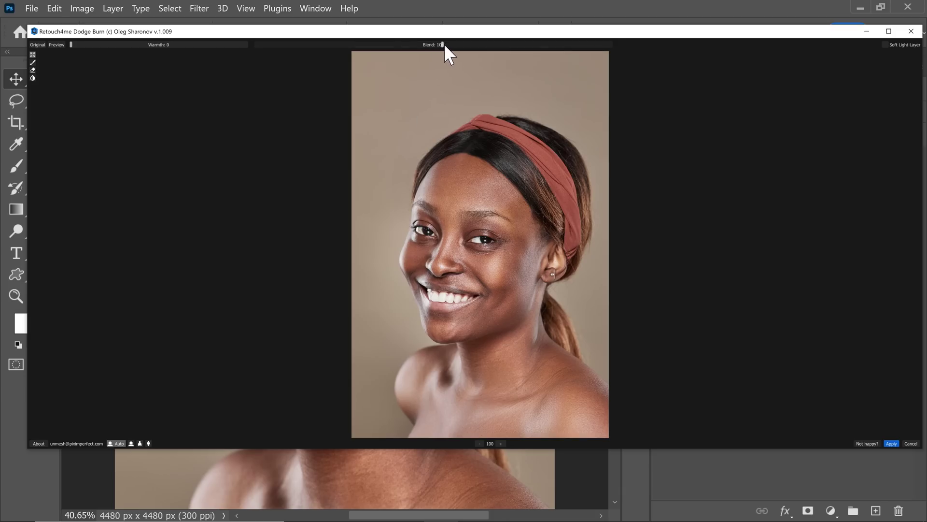
drag(484, 48, 748, 36)
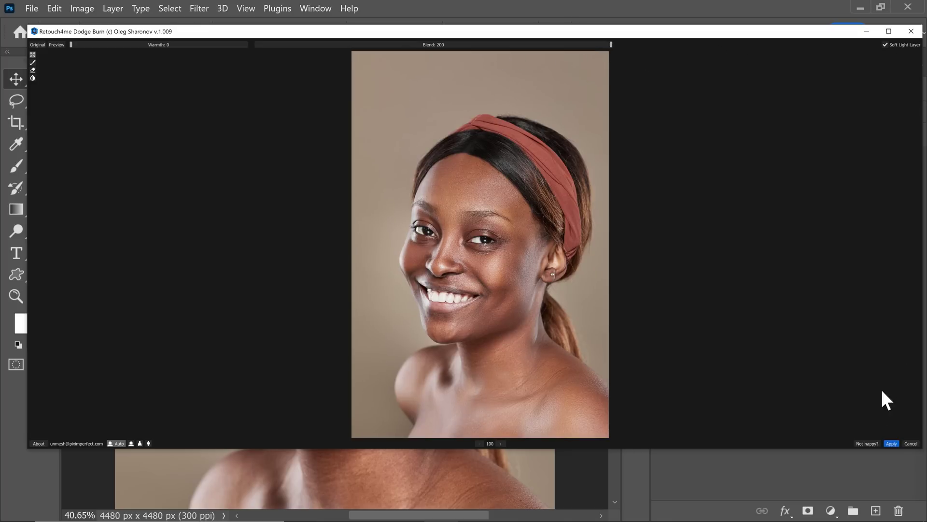
click(892, 444)
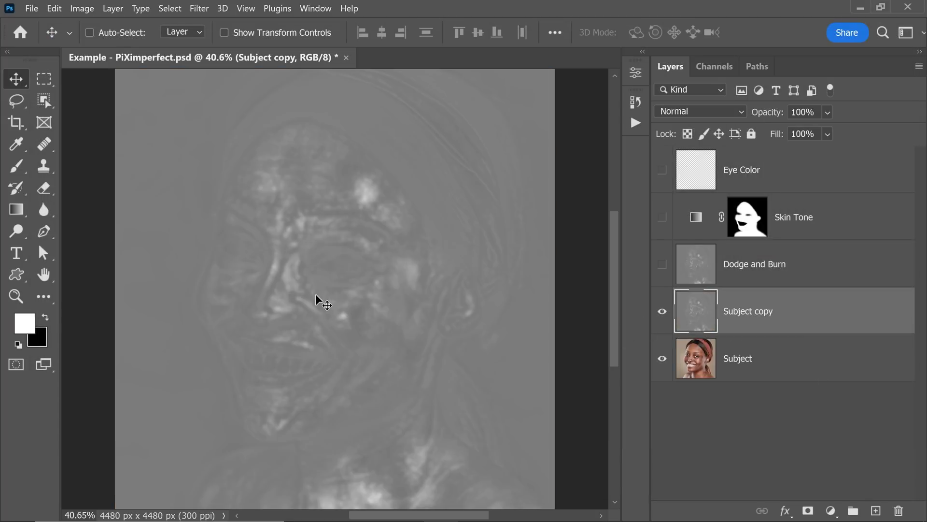
Step: Set the Subject copy layer's blend mode to Soft Light and hide the layer
click(673, 113)
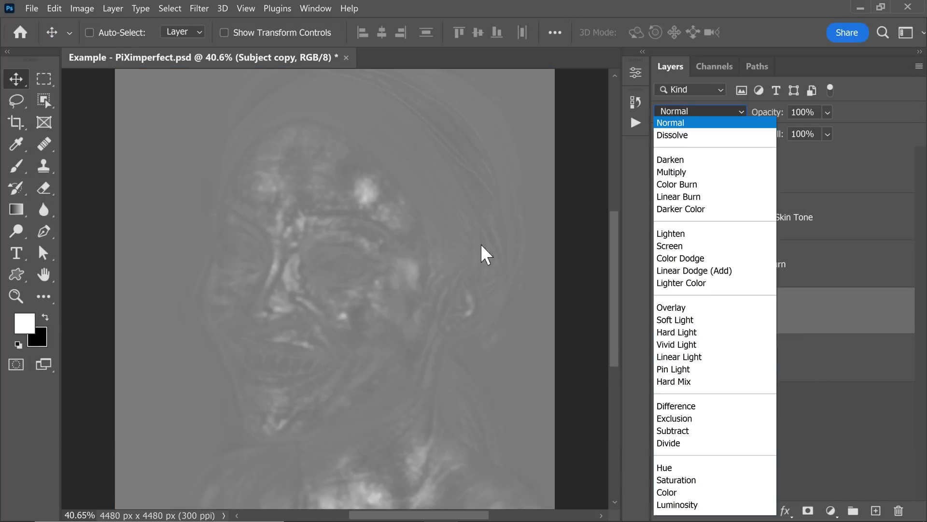
click(667, 319)
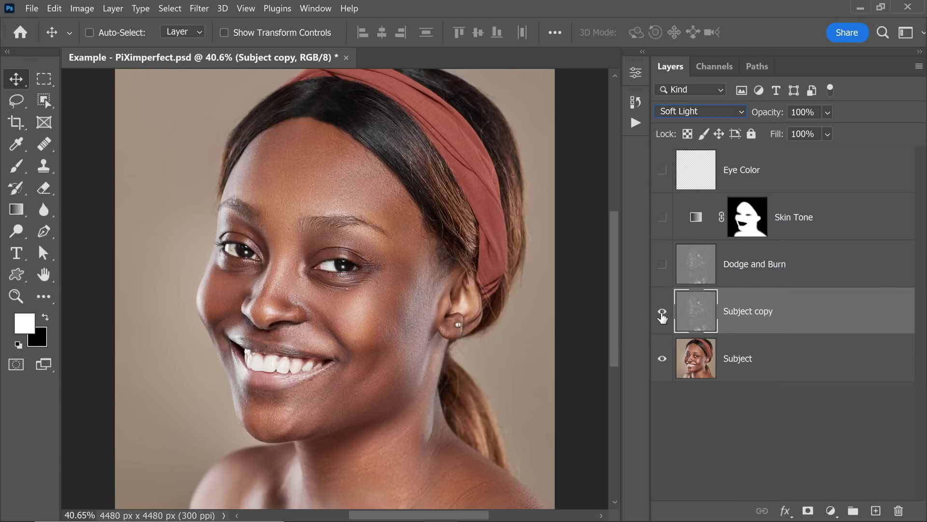
click(663, 312)
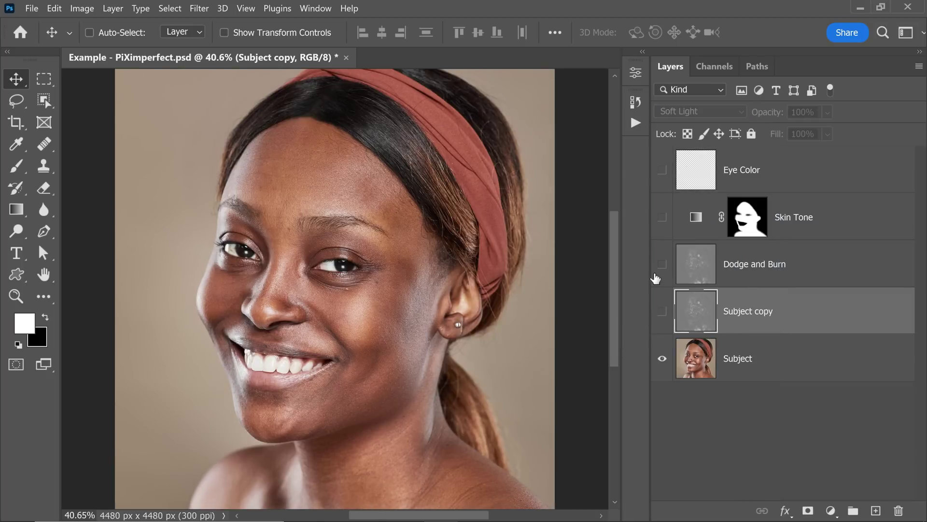
click(691, 275)
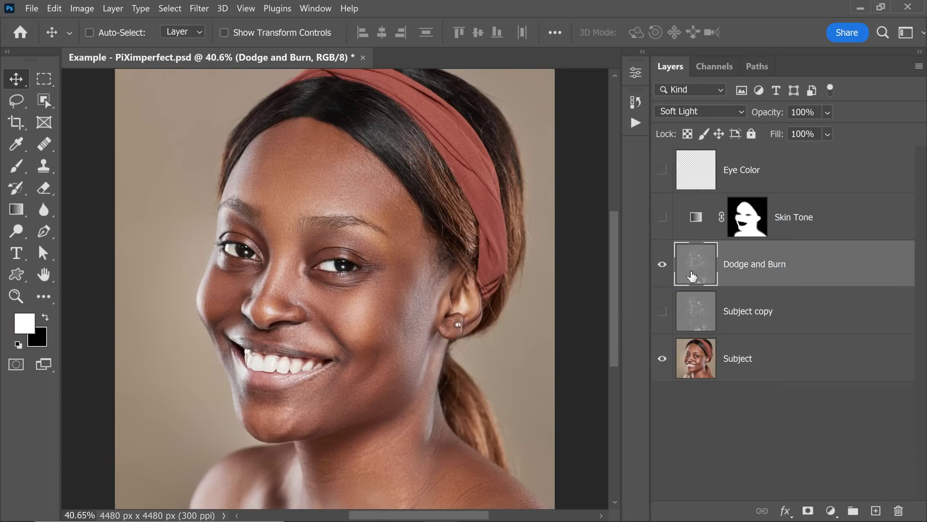
alt+click(662, 265)
scroll(232, 247, up, 5)
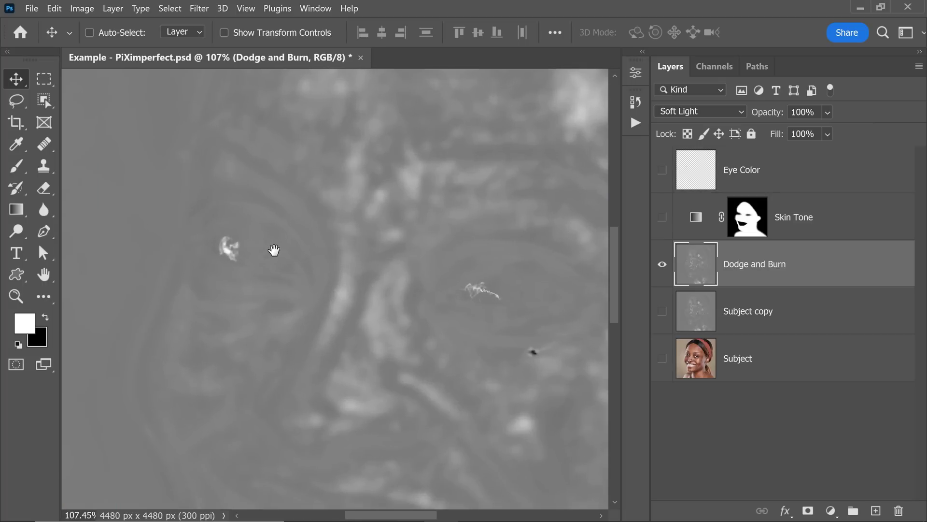
drag(274, 251, 242, 271)
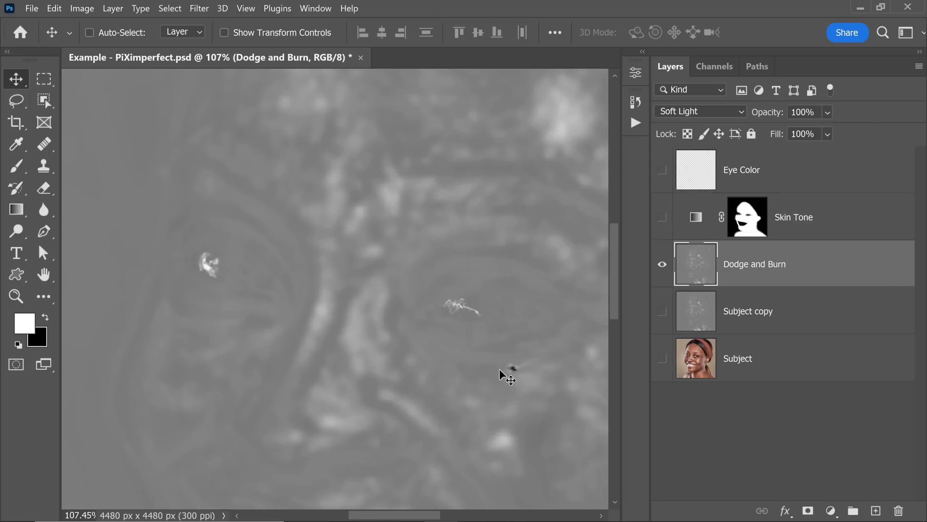
click(662, 358)
click(662, 263)
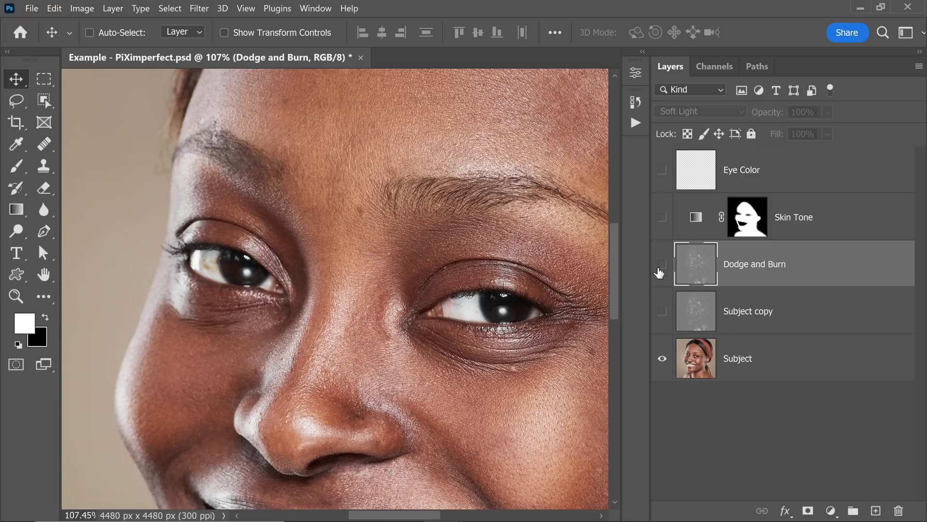
click(662, 264)
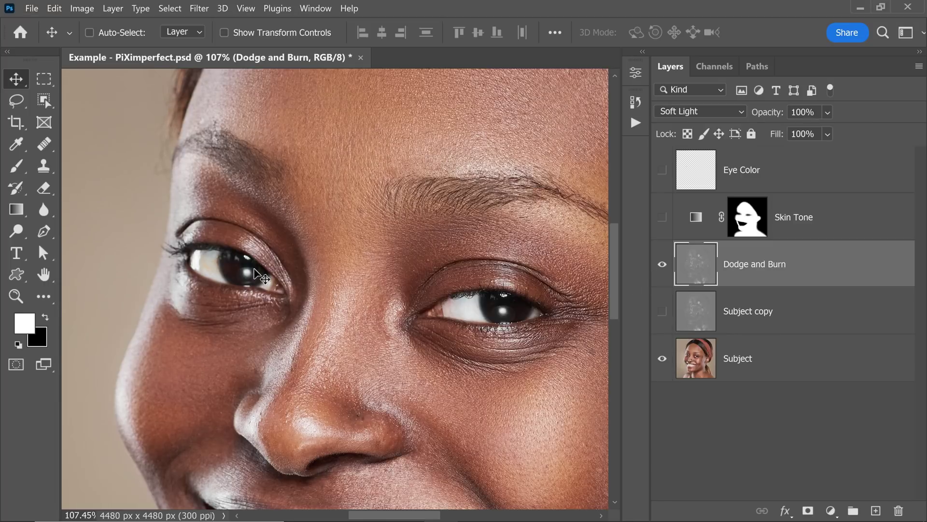
click(663, 266)
click(662, 265)
alt+click(662, 268)
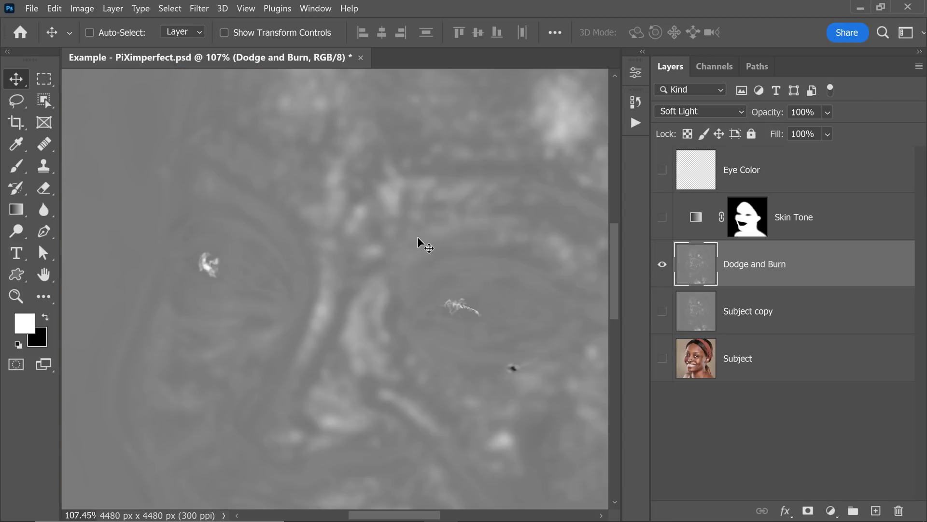
key(ctrl+0)
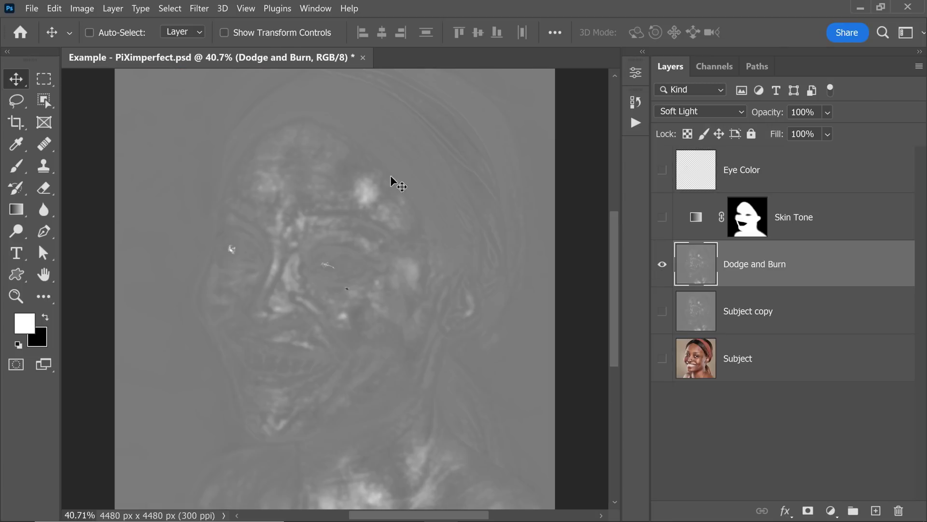
Step: Show the Subject and Eye Color layers, check the left eye up close, then fit the portrait to the window
click(667, 358)
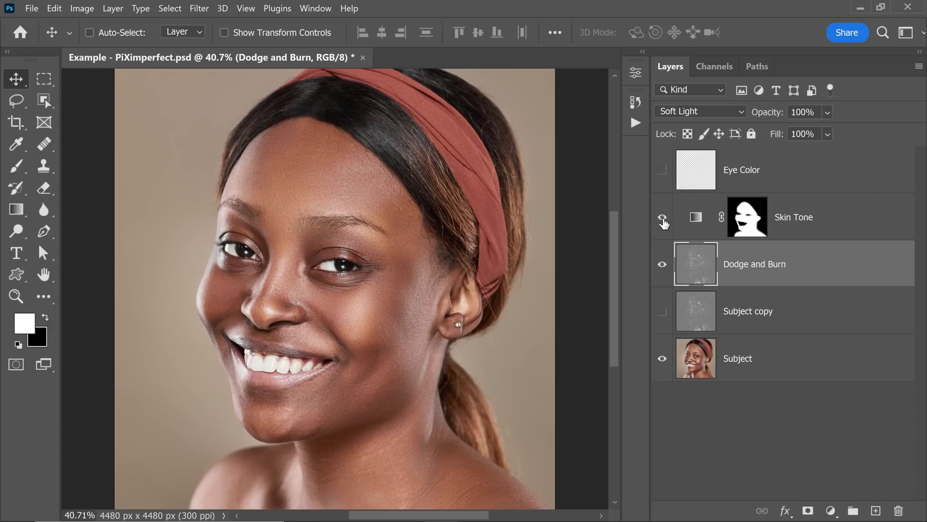
drag(203, 252, 492, 200)
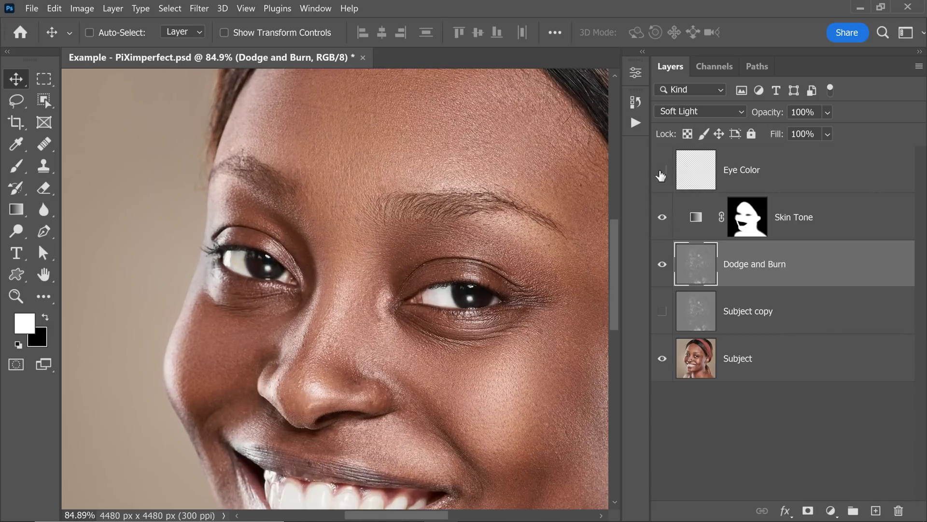
click(662, 170)
key(ctrl+0)
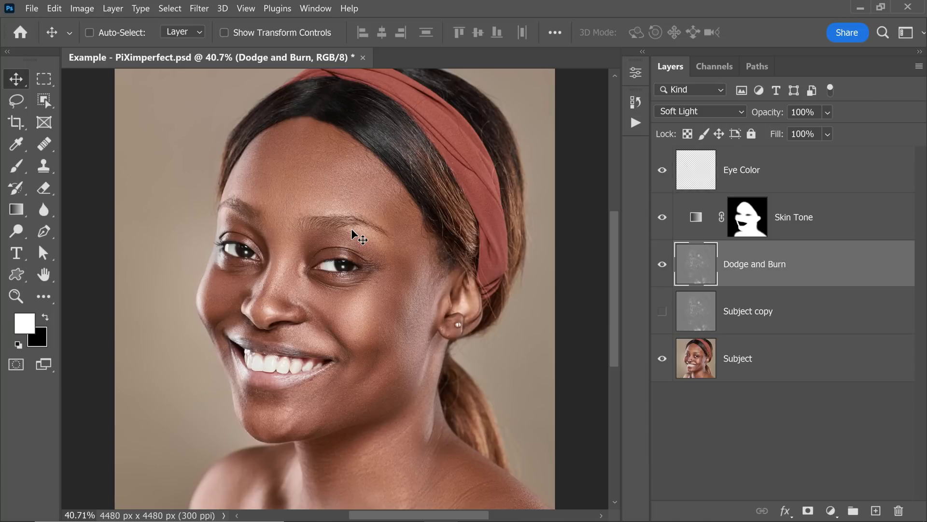